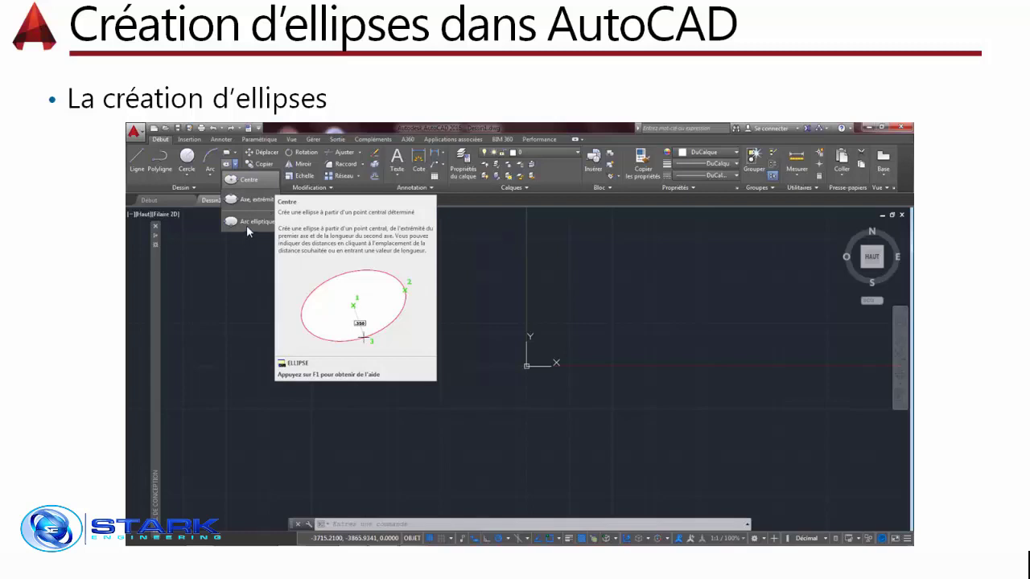
left_click(969, 241)
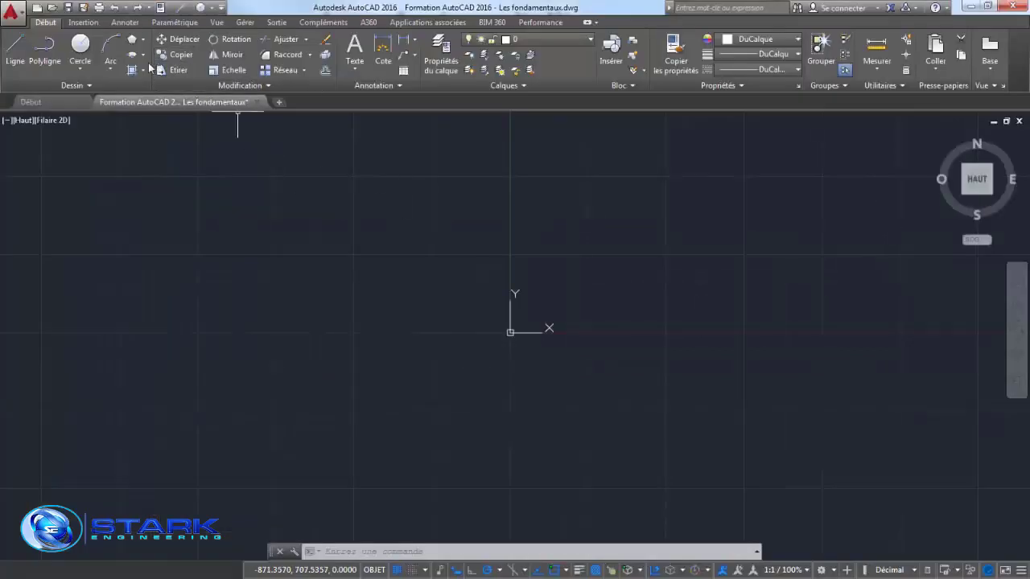
Draw an ellipse by its centre at 0,0, with a horizontal semi-axis of 200 and a vertical semi-axis of 110.
left_click(143, 55)
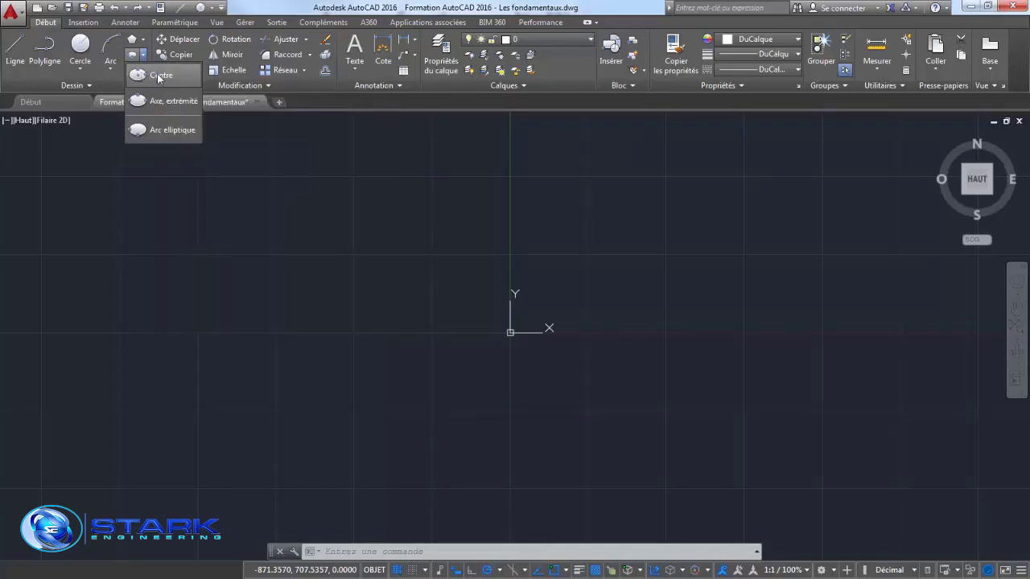
left_click(158, 78)
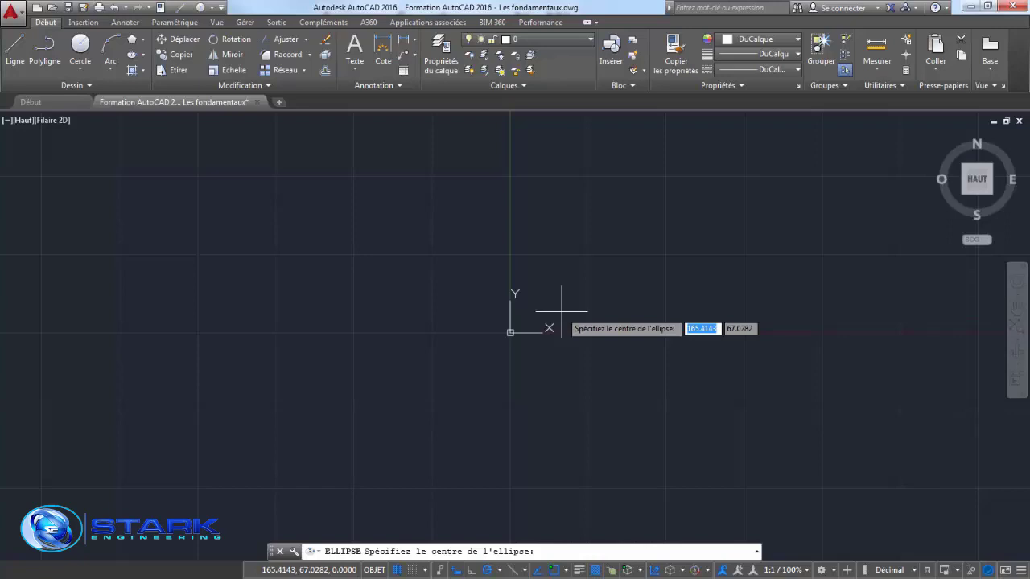
type("0")
key("Tab")
type("0")
key("Return")
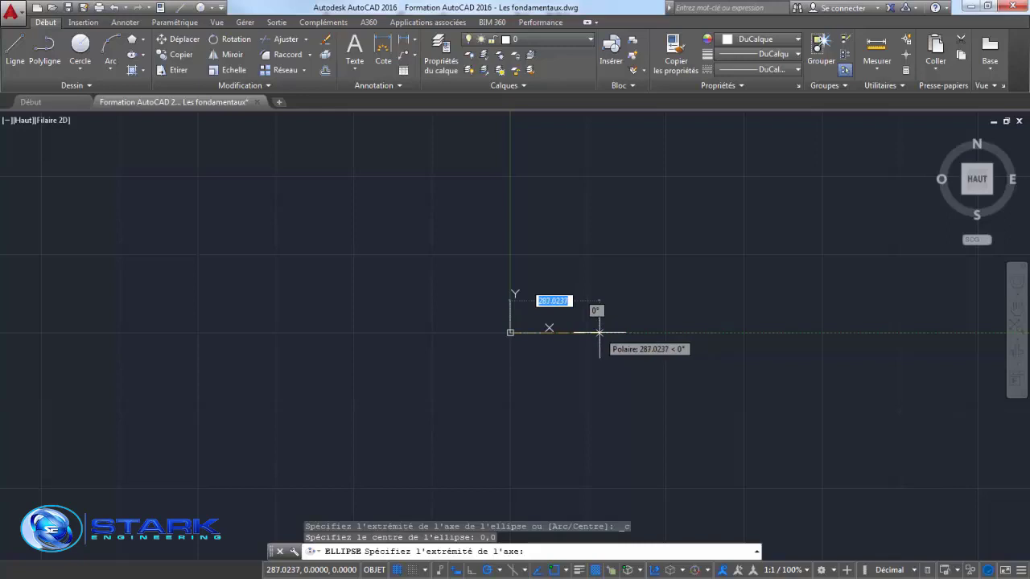
type("200")
key("Return")
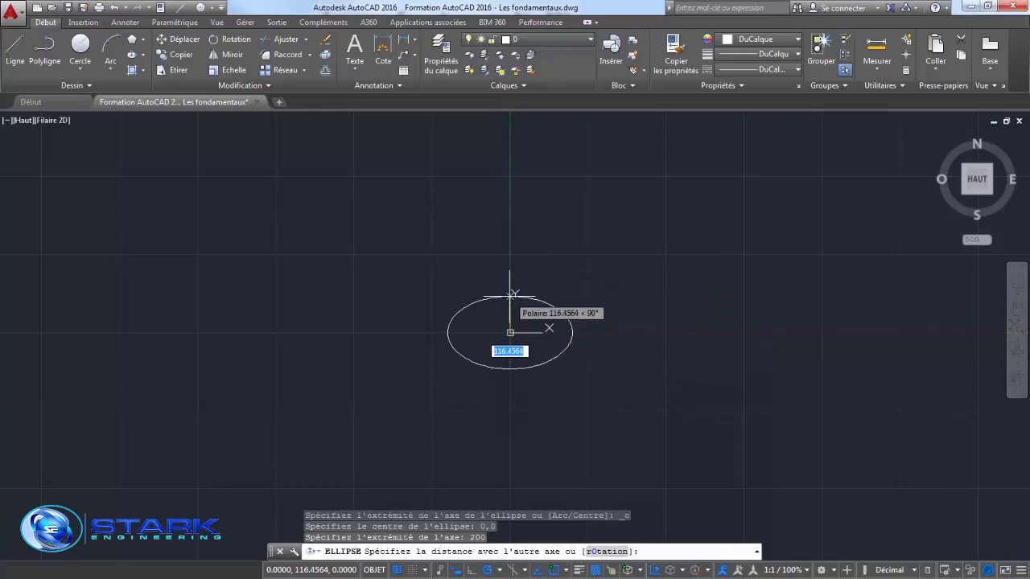
type("110")
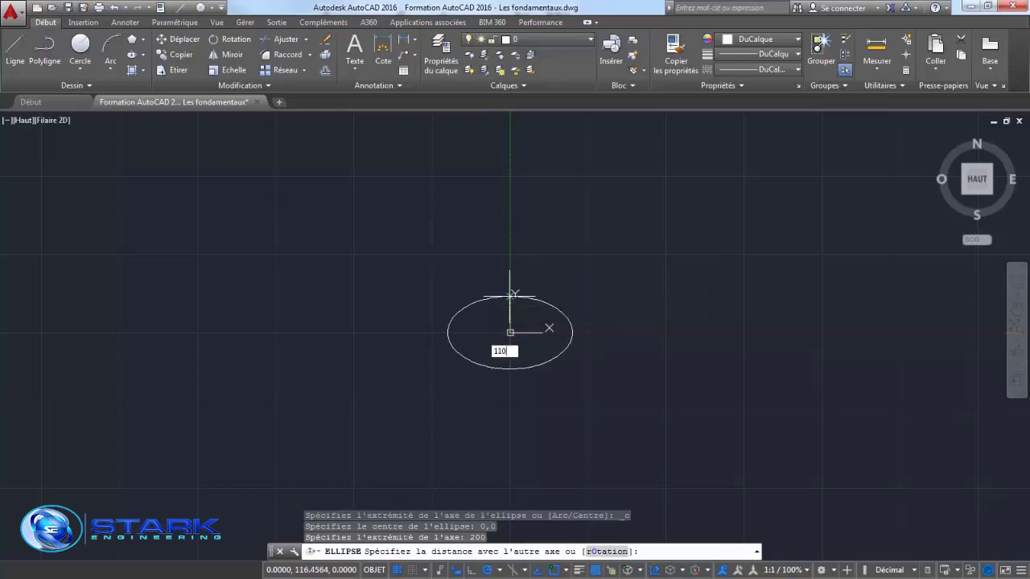
key("Return")
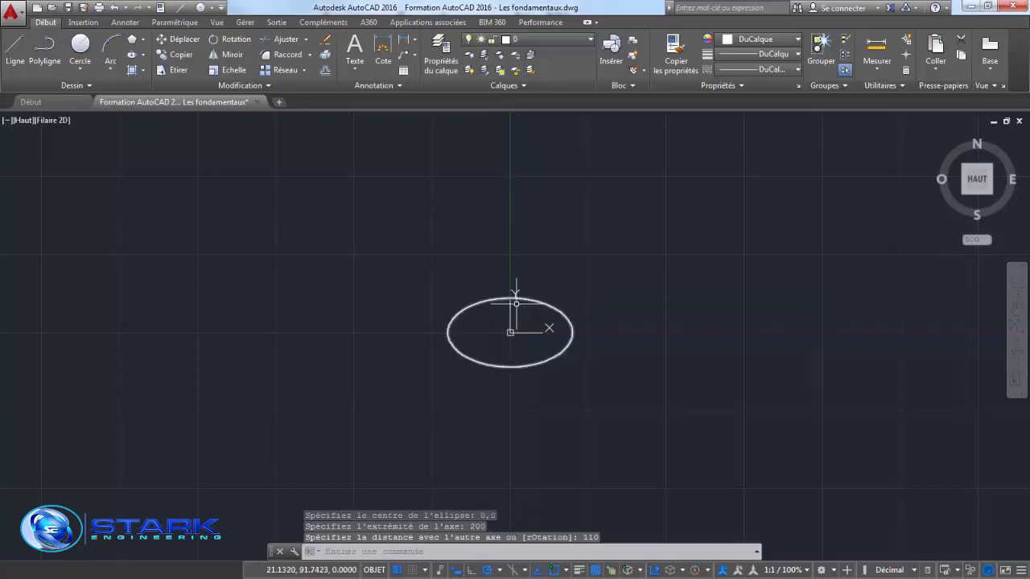
Delete the ellipse centred on the origin.
scroll(514, 295, "up", 4)
scroll(529, 326, "down", 1)
middle_click_drag(528, 325, 547, 267)
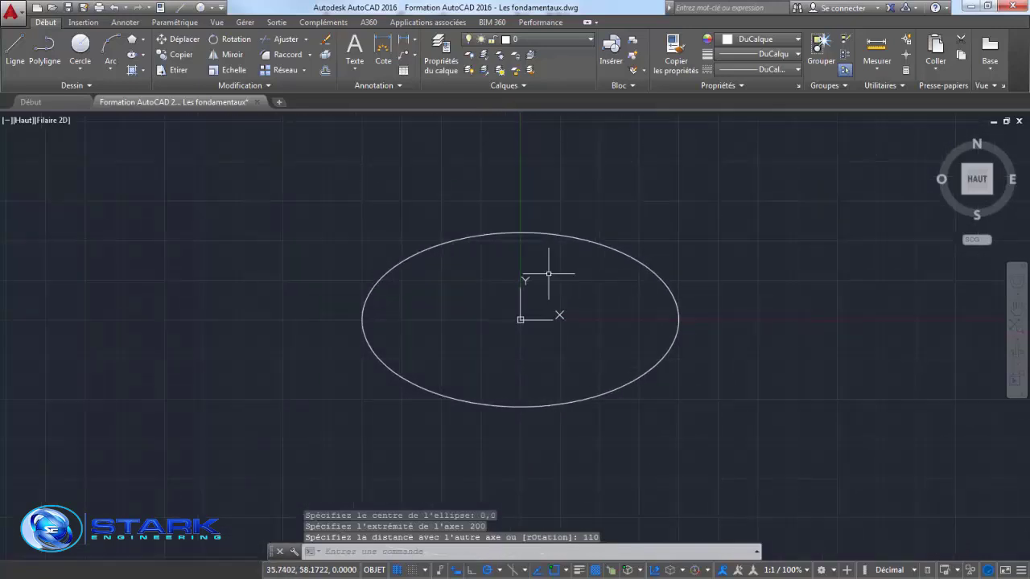
left_click(253, 177)
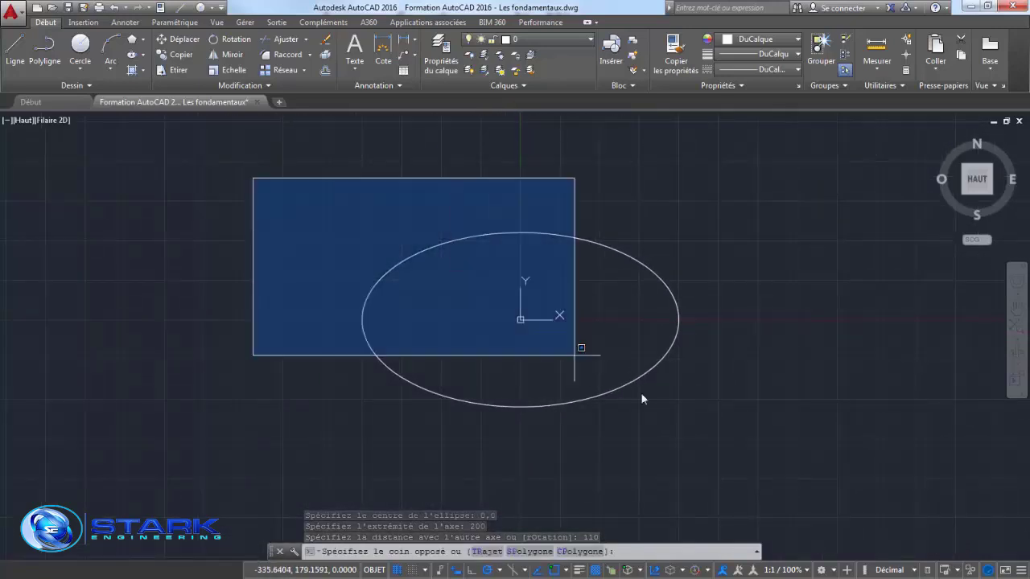
left_click(760, 465)
key("Delete")
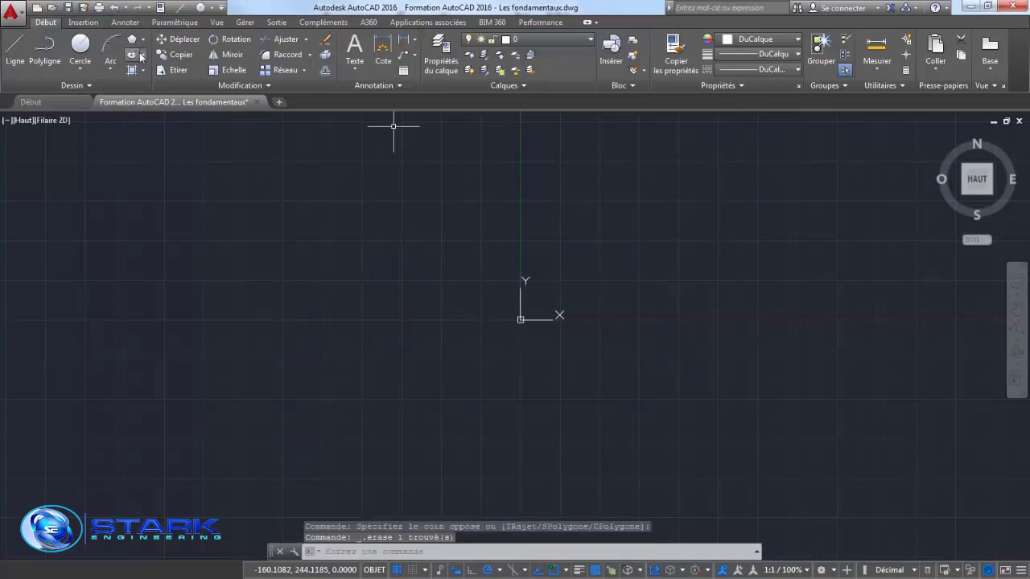
Draw an axis-and-endpoint ellipse starting at 0,0, with a horizontal axis of 180 and a distance of 50 to the other axis.
left_click(143, 55)
left_click(149, 100)
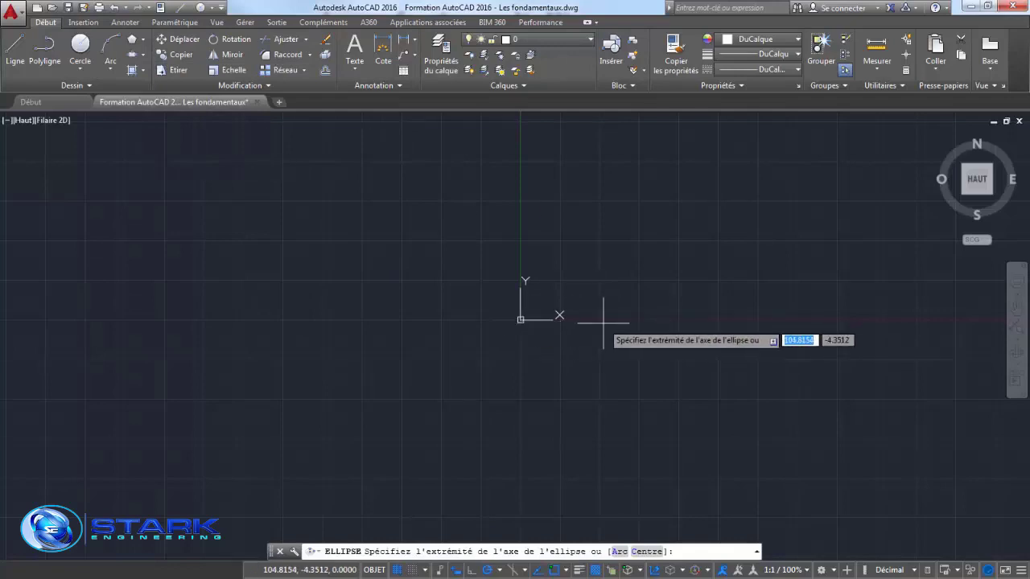
type("0")
key("Tab")
type("0")
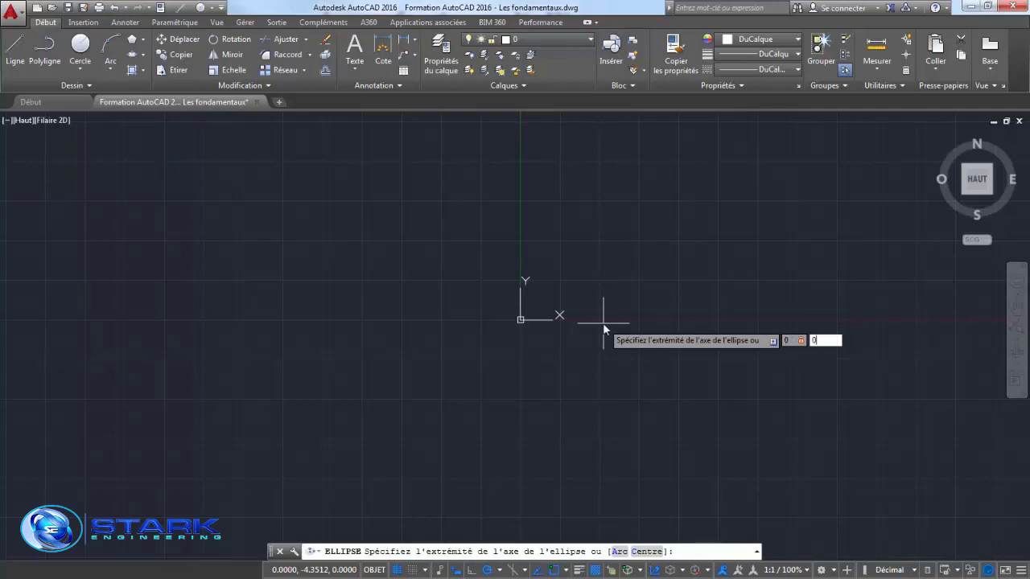
key("Return")
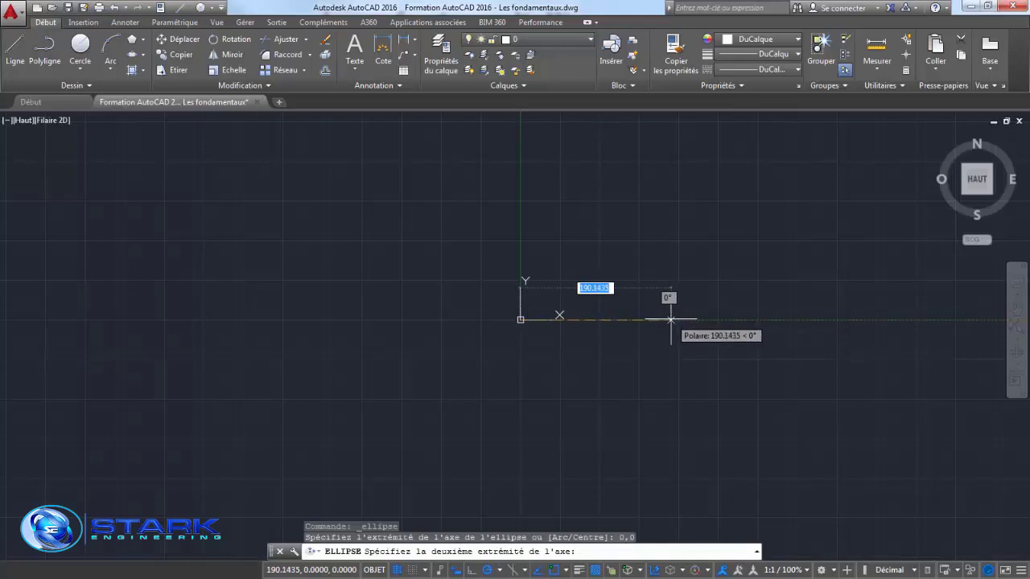
type("180")
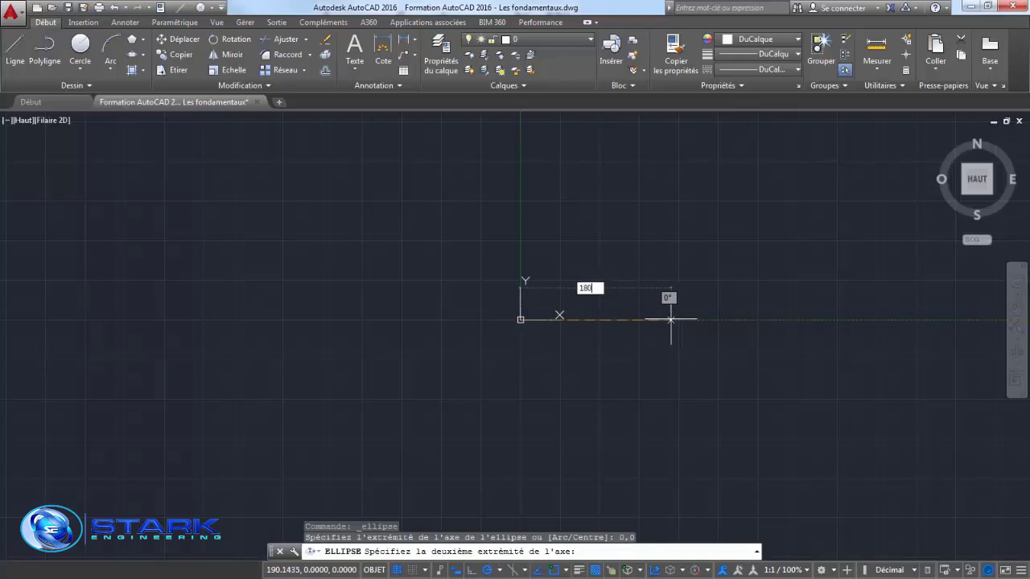
key("Return")
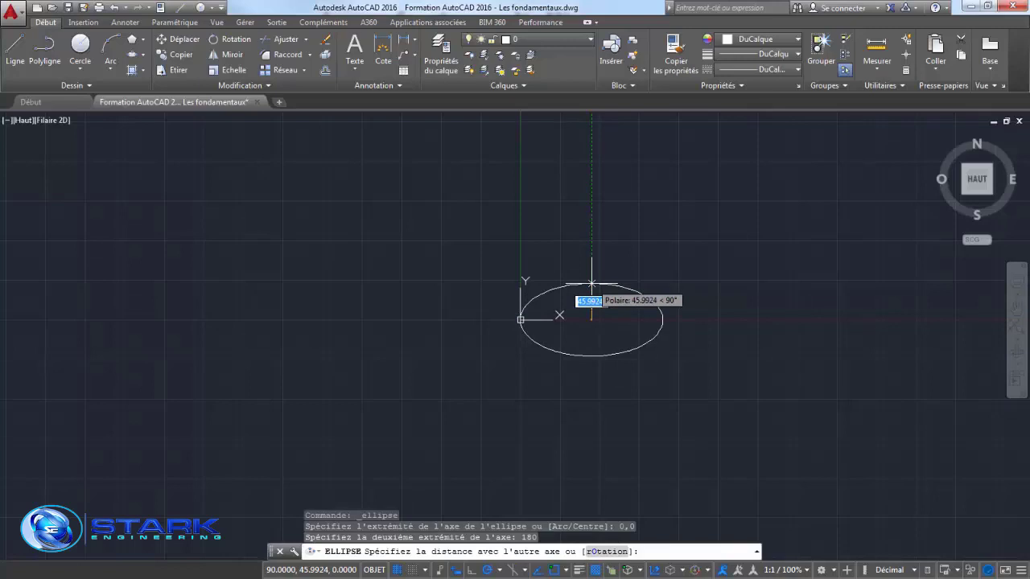
type("50")
key("Return")
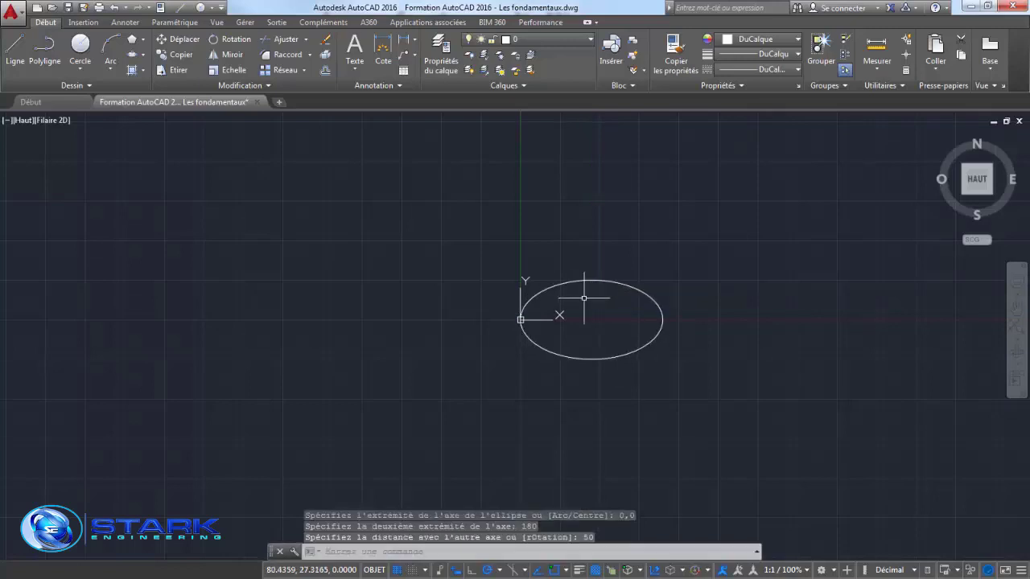
Stretch the ellipse's upper quadrant grip to set its vertical semi-axis to 40, and deselect the ellipse.
scroll(584, 298, "up", 4)
left_click(503, 267)
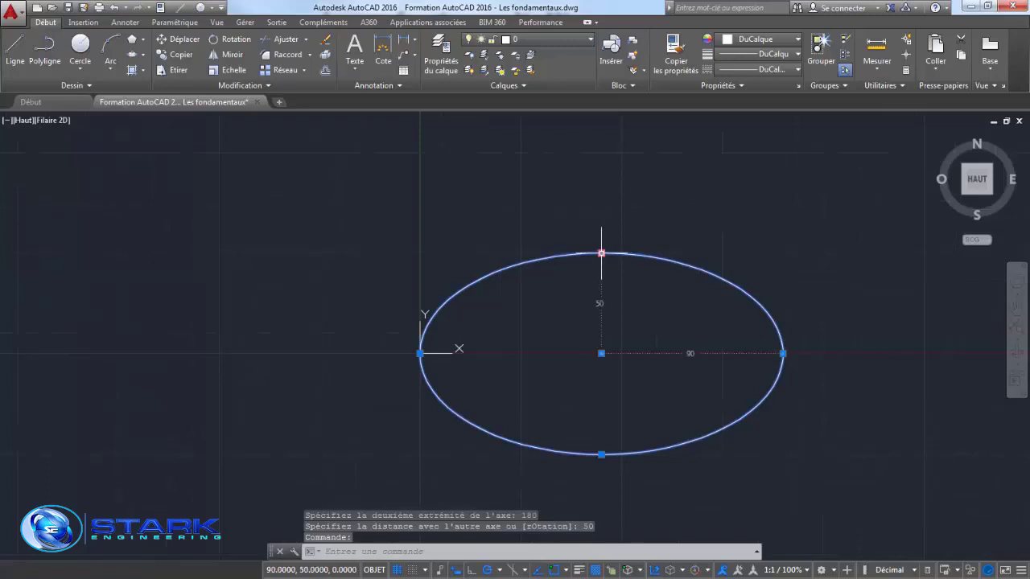
left_click(601, 253)
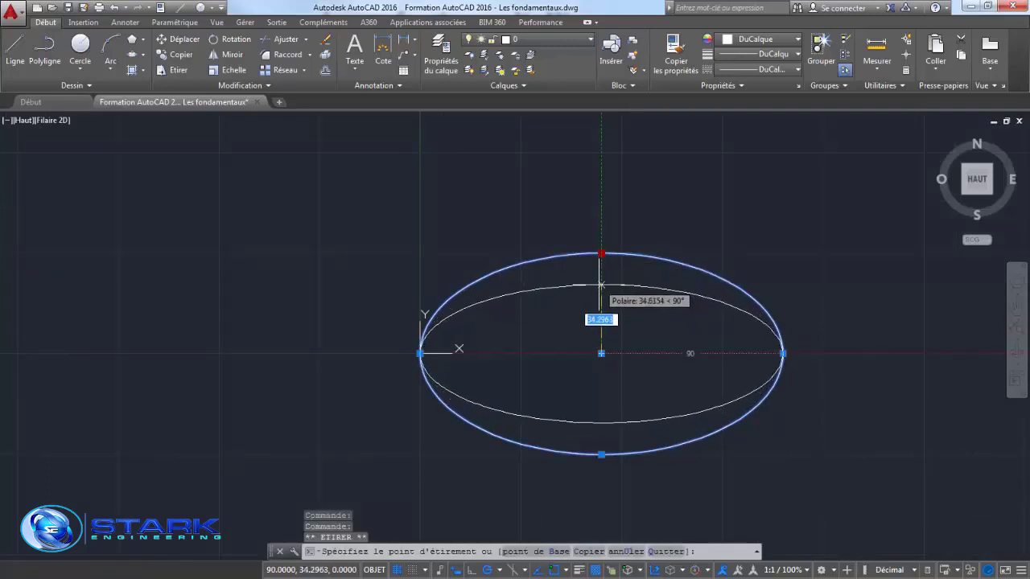
type("40")
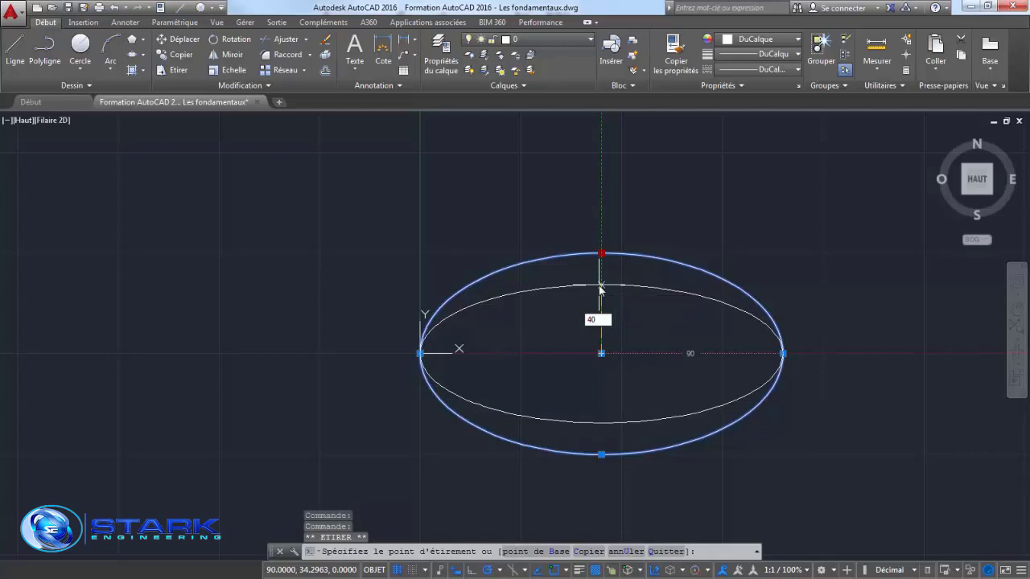
key("Return")
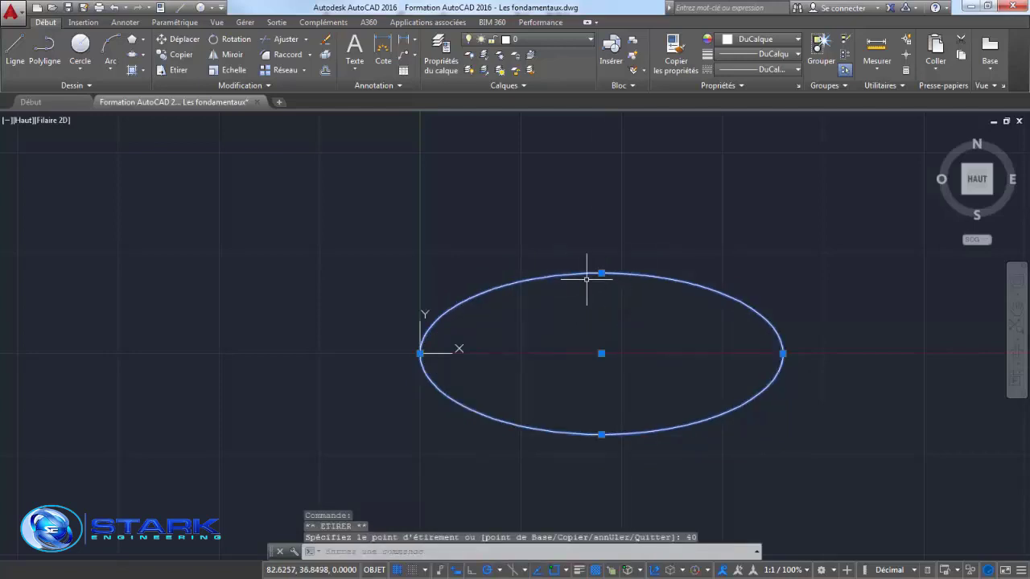
key("Escape")
Delete the ellipse that starts at the origin.
left_click(355, 247)
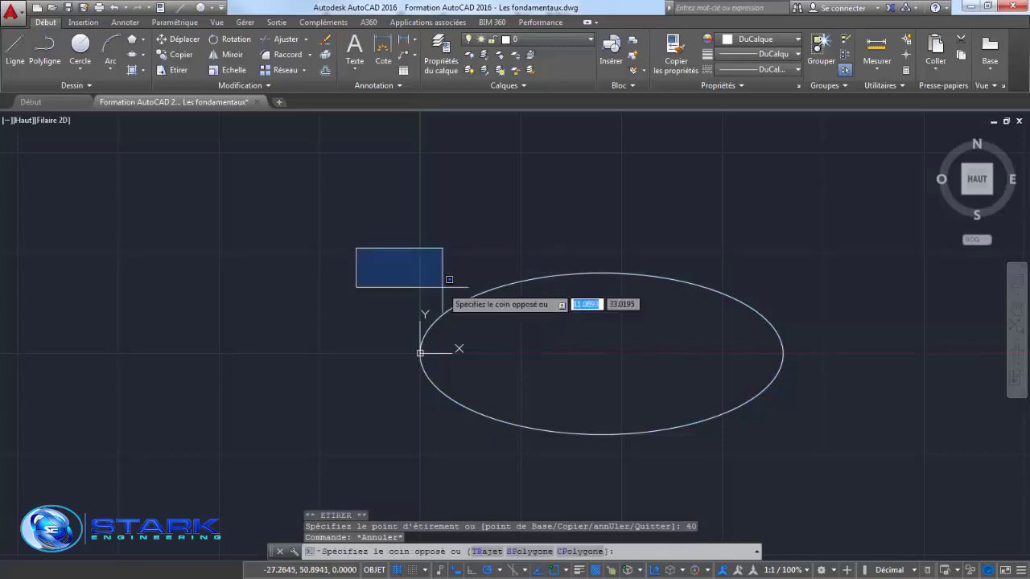
left_click(889, 471)
key("Delete")
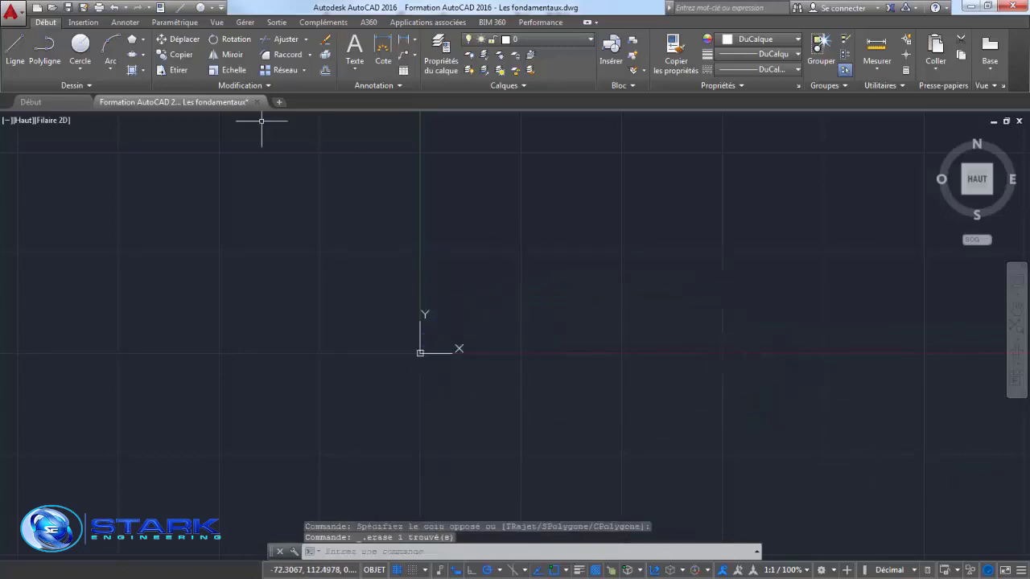
Draw the upper half of an ellipse as an elliptical arc from 0,0, with horizontal axis 80 and a distance of 25 to the other axis.
left_click(144, 58)
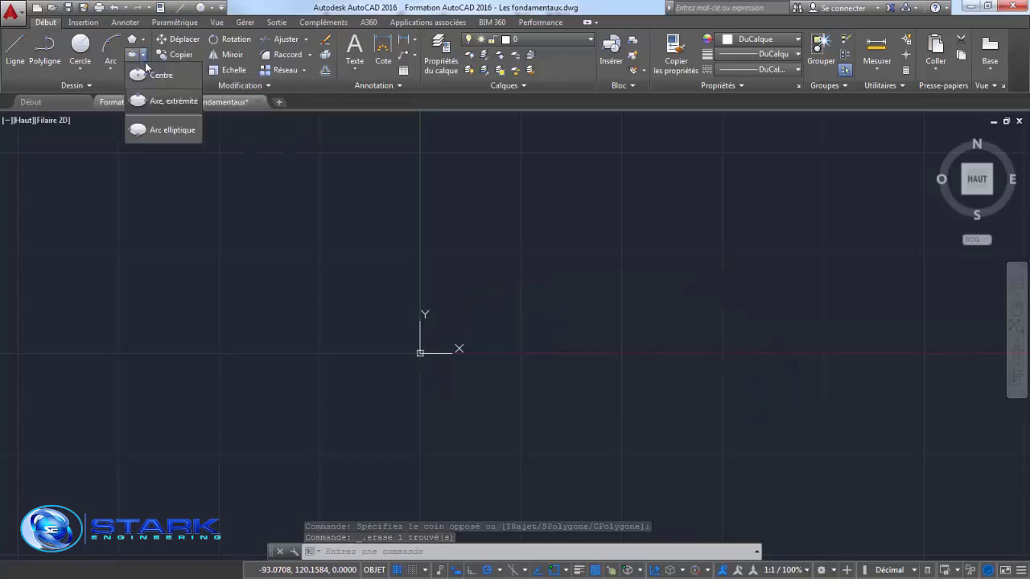
left_click(167, 130)
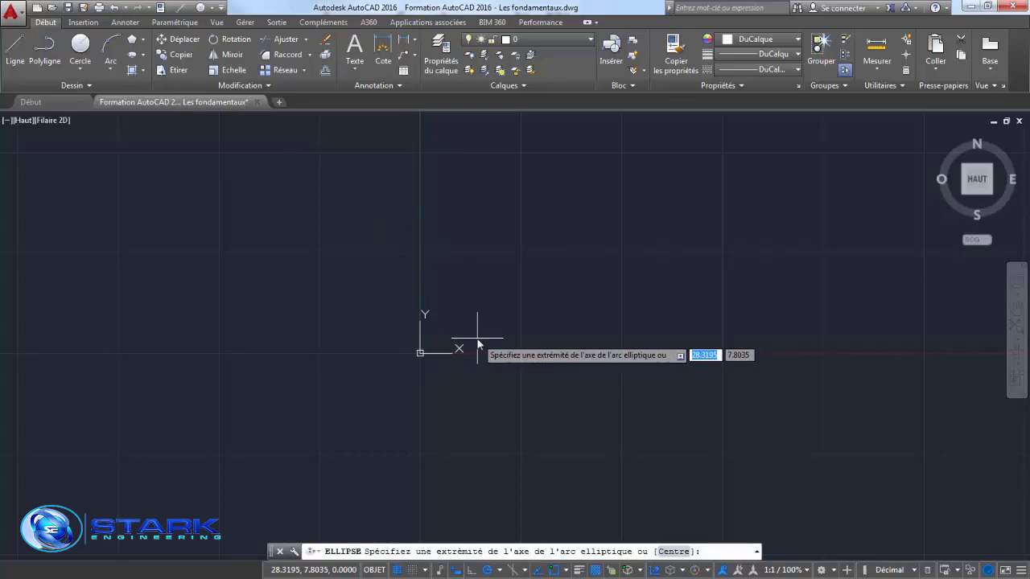
type("0")
key("Tab")
type("0")
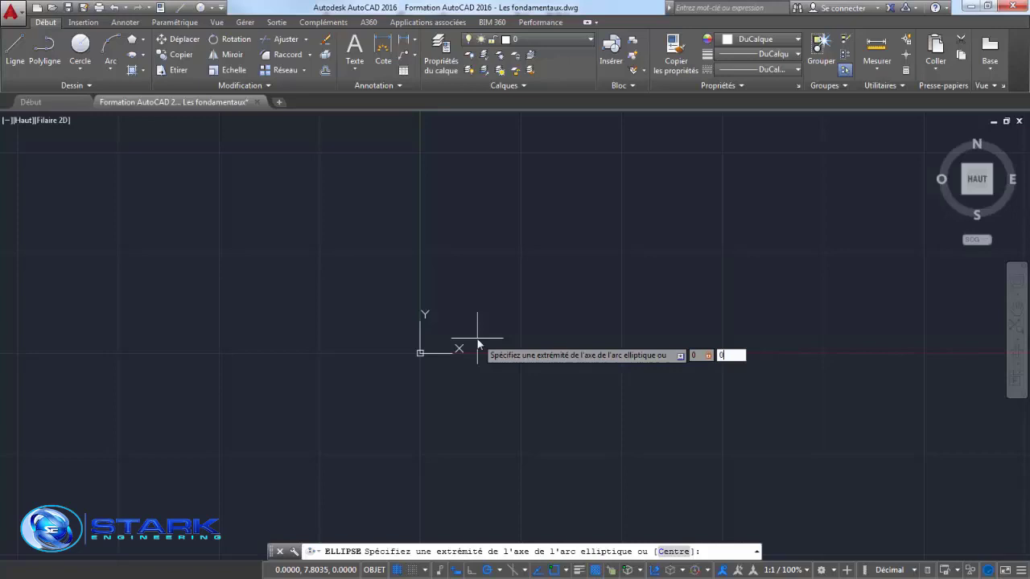
key("Return")
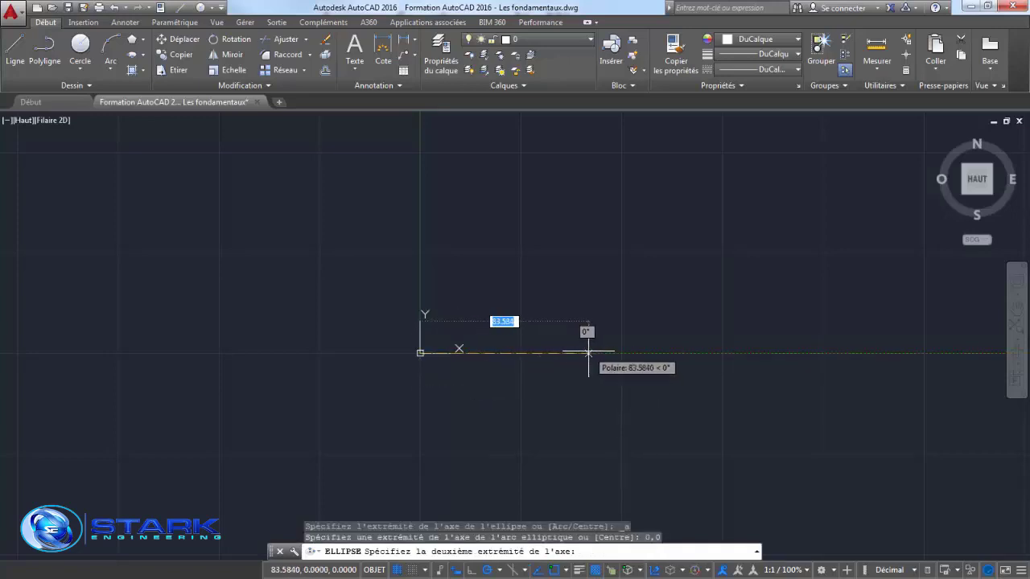
type("80")
key("Return")
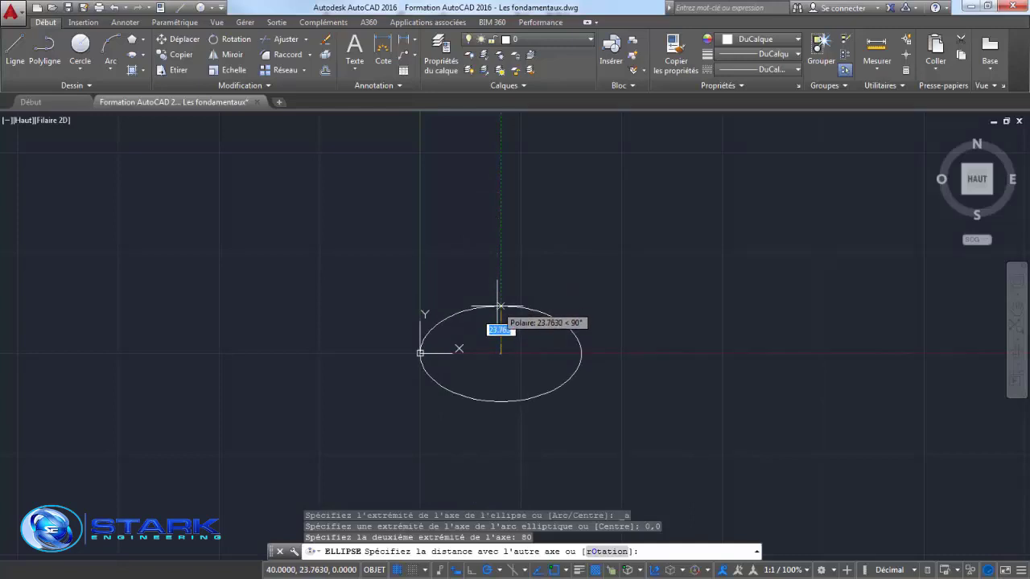
type("25")
key("Return")
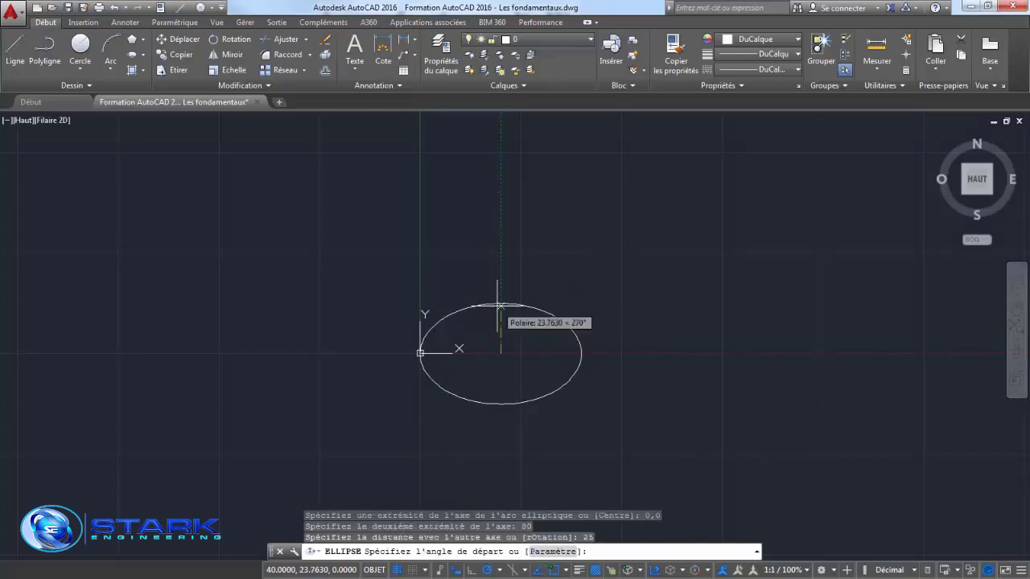
left_click(579, 353)
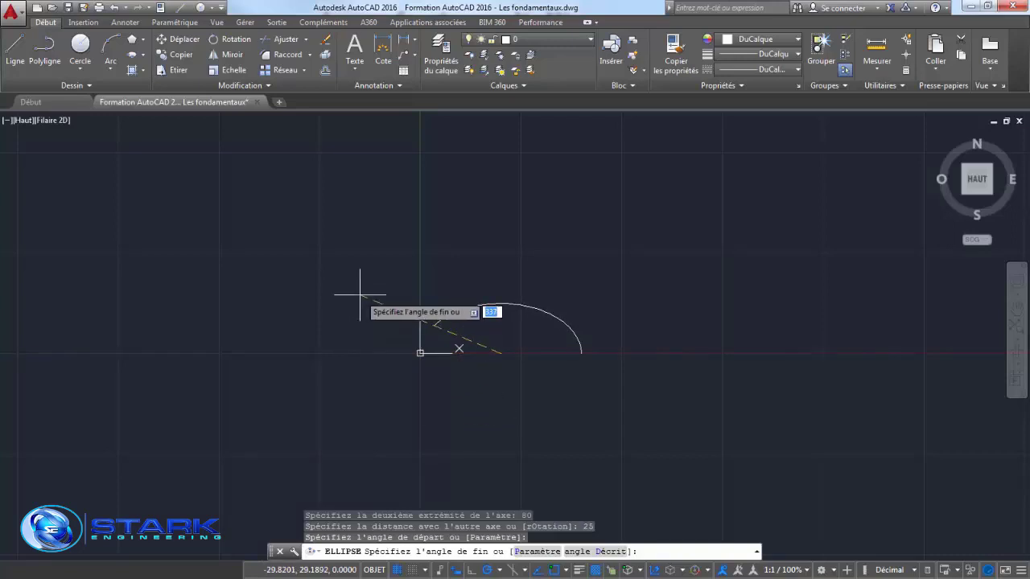
left_click(349, 352)
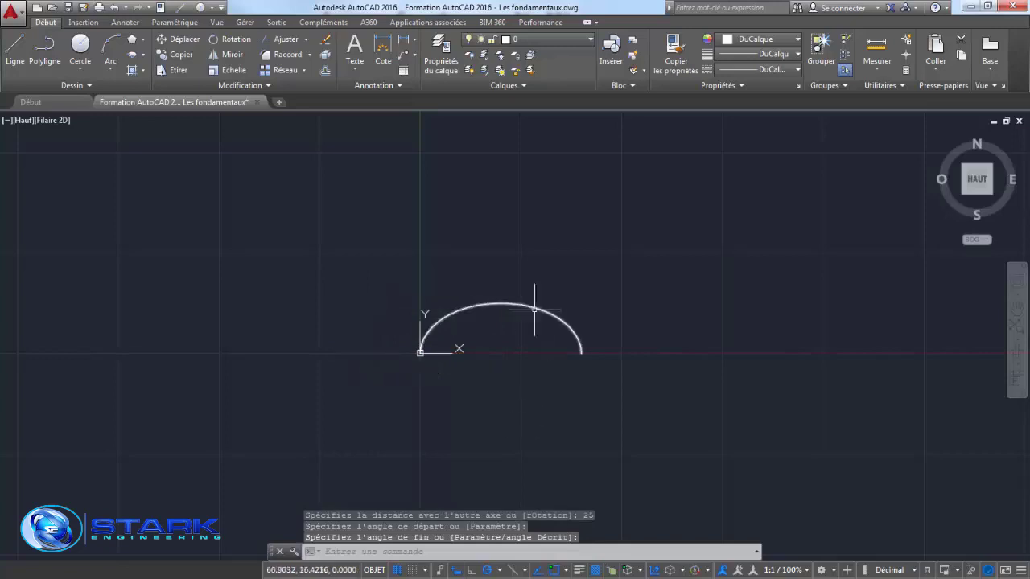
Stretch the elliptical arc's upper quadrant grip slightly upward to make the arc taller, and delete the arc.
left_click(583, 337)
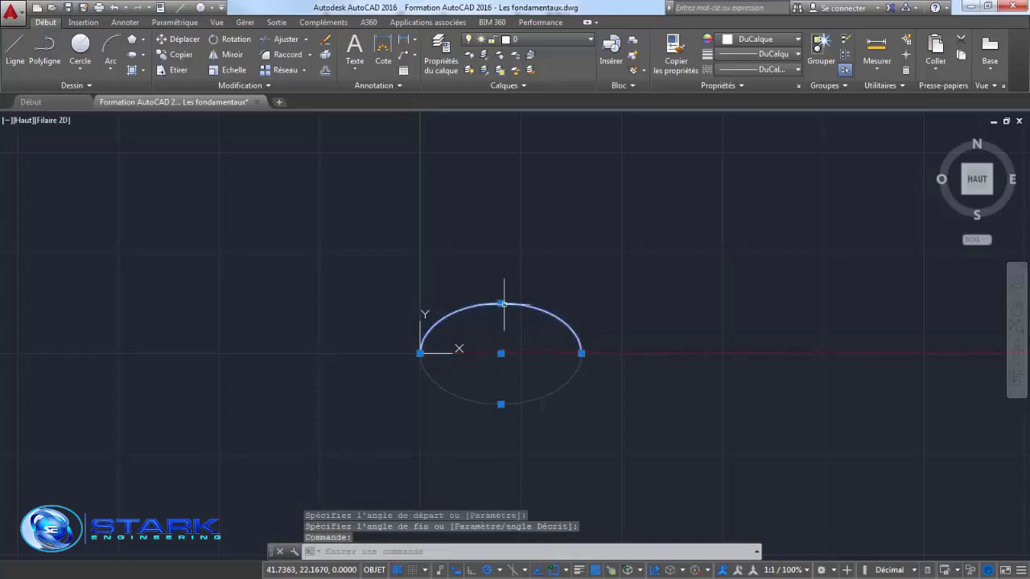
left_click(581, 352)
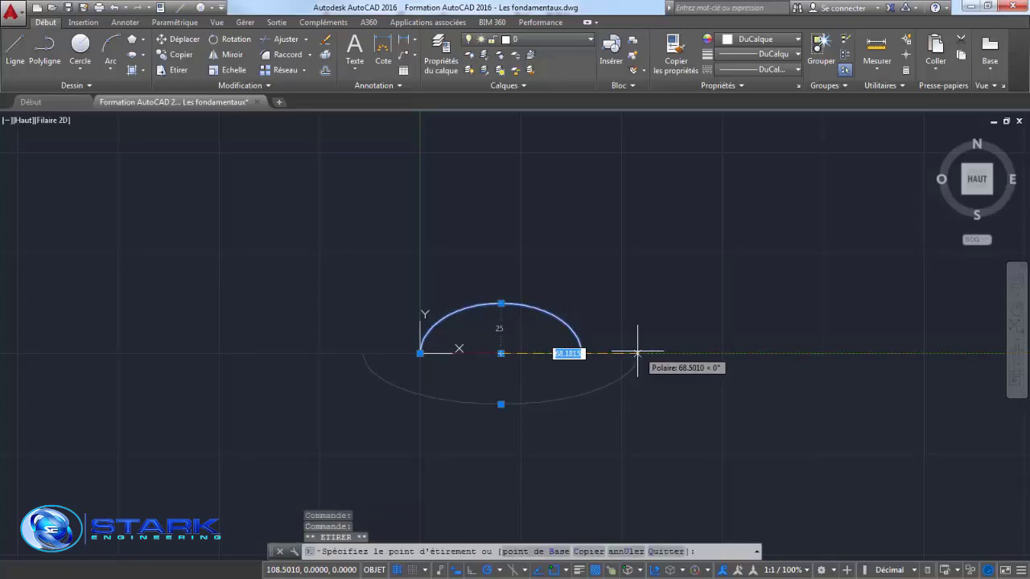
left_click(581, 352)
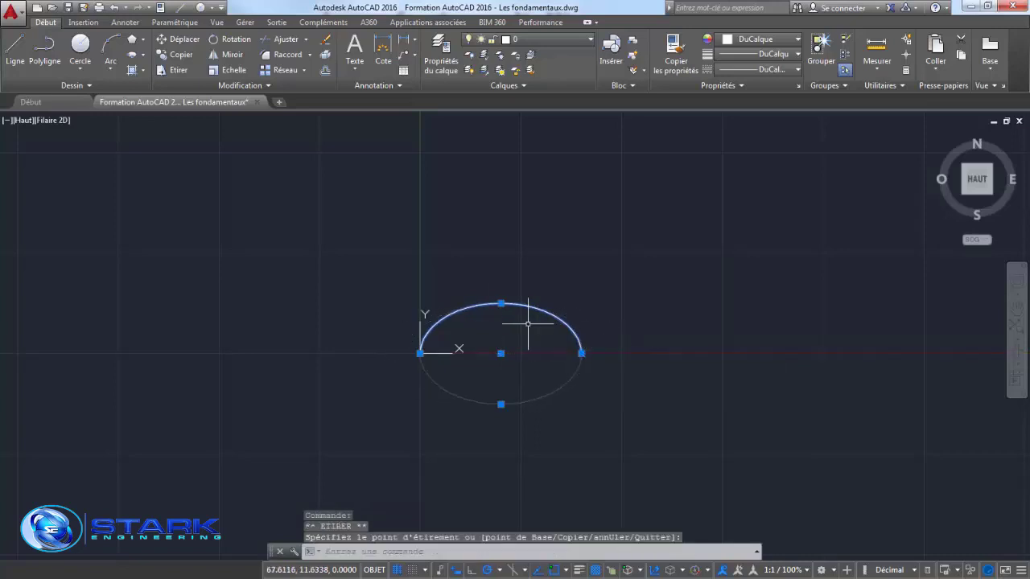
left_click(500, 303)
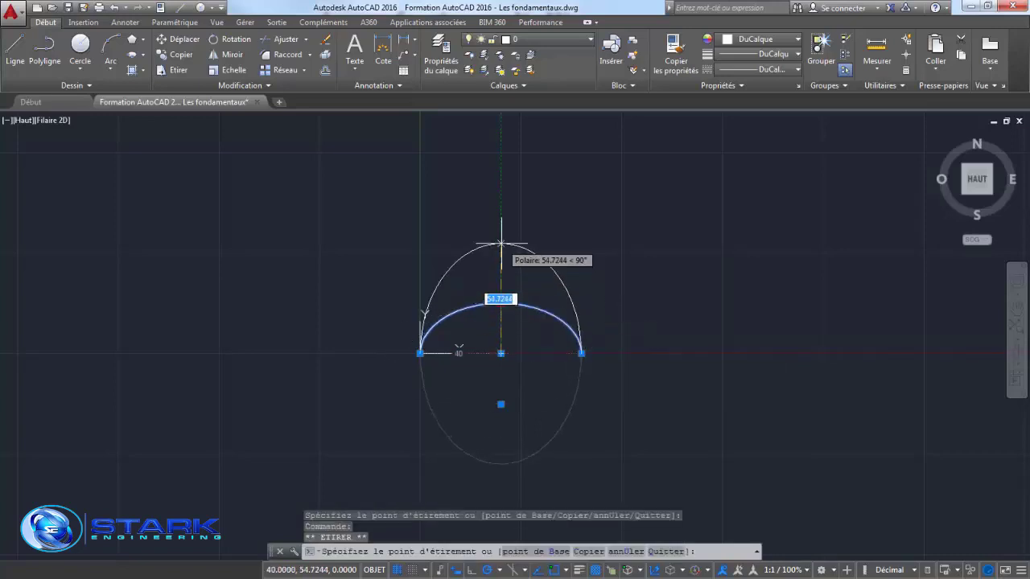
left_click(500, 286)
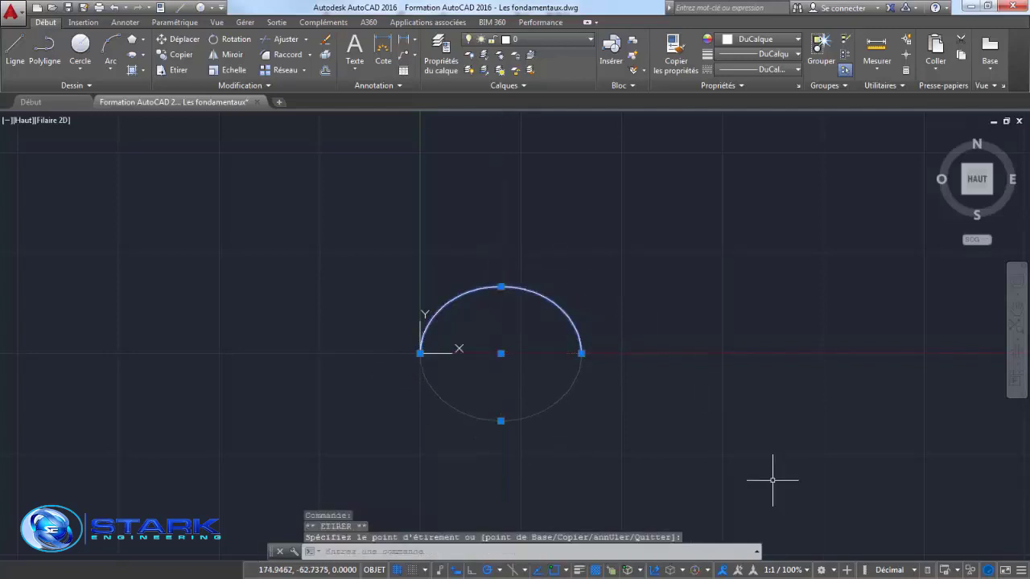
key("Delete")
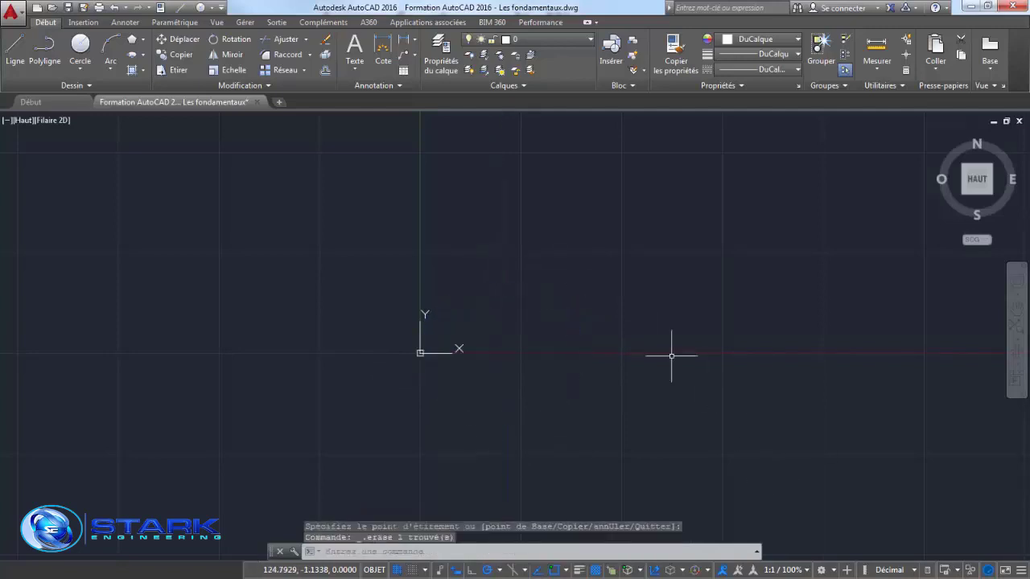